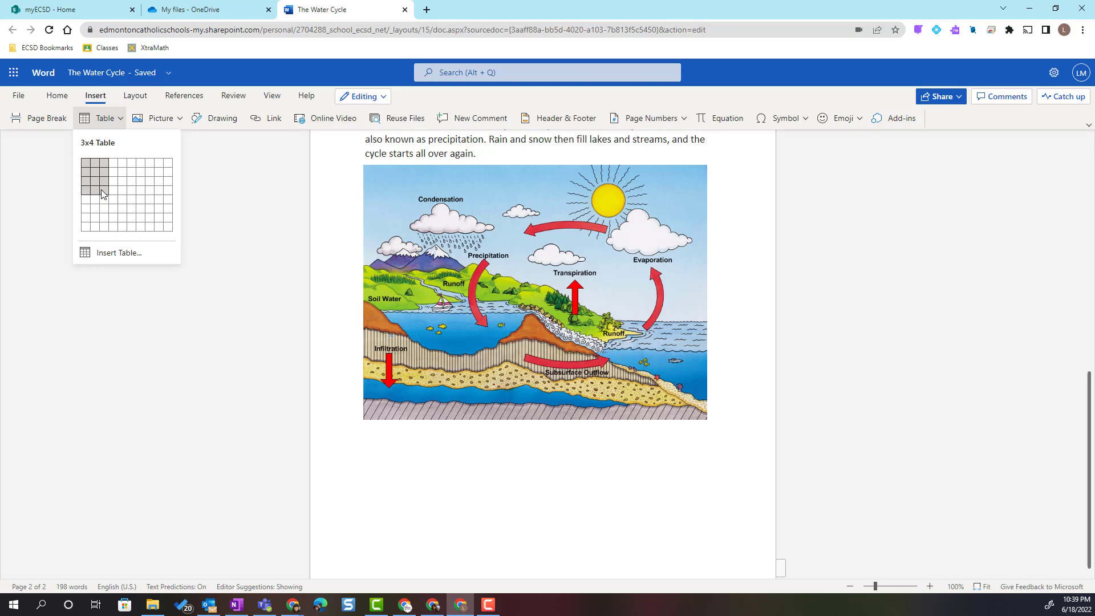
Insert a table of 3 columns and 4 rows below the water cycle picture, heading the first column "Day of the Week"
{"action": "left_click", "coordinate": [103, 194]}
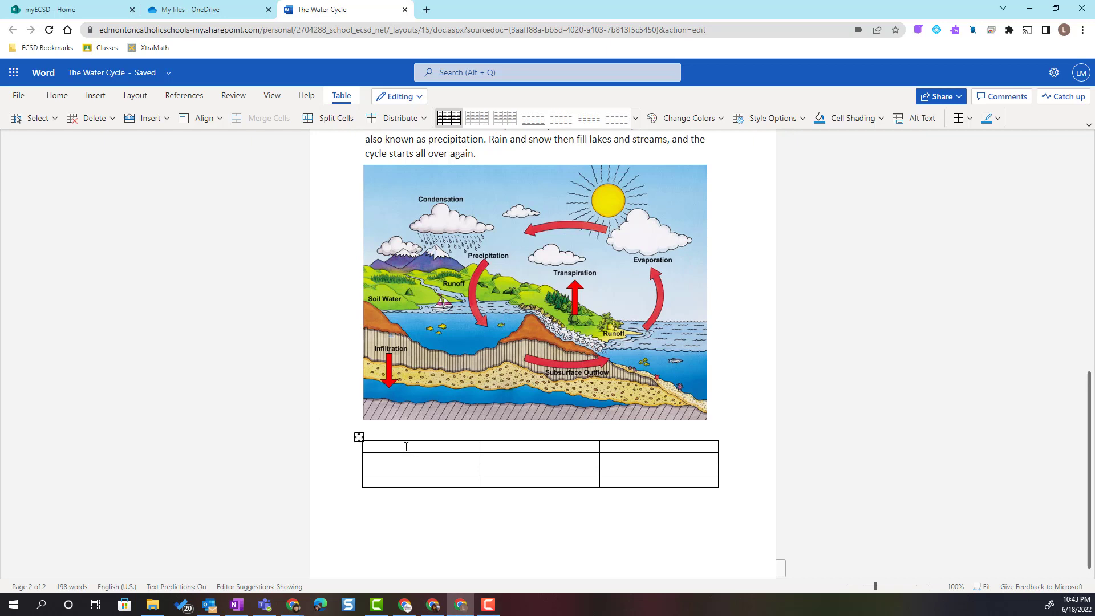
{"action": "type", "text": "Day of"}
{"action": "type", "text": " the Week"}
Head the table's second column "Weather conditions (is it sunny? Cloudy? Raining?)"
{"action": "type", "text": "Weather"}
{"action": "type", "text": " condisti"}
{"action": "type", "text": "tions ("}
{"action": "type", "text": "is it sunn"}
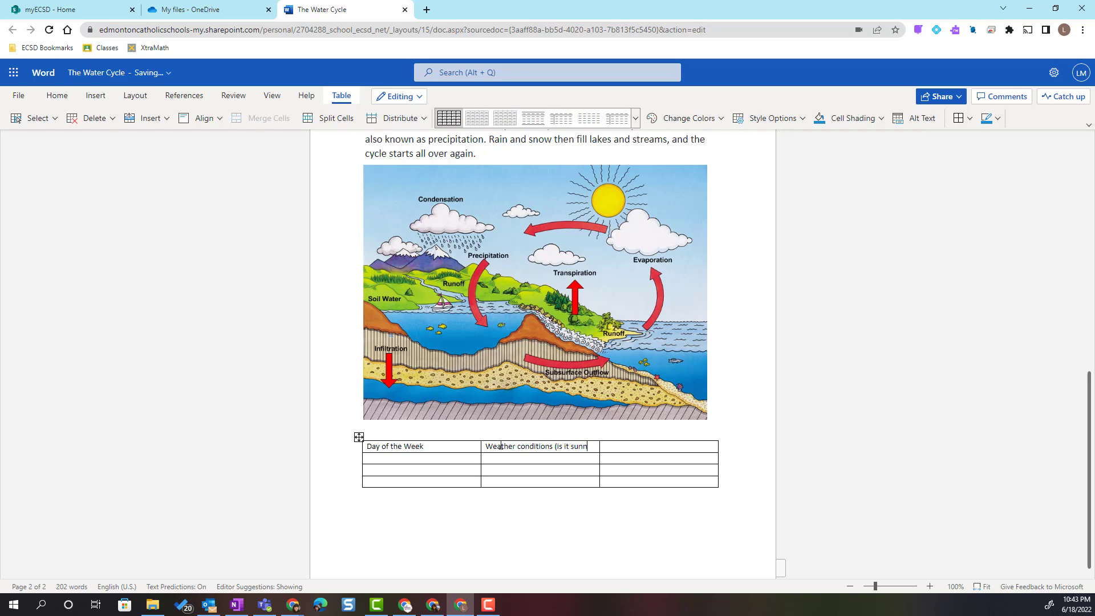
{"action": "type", "text": "y? cl"}
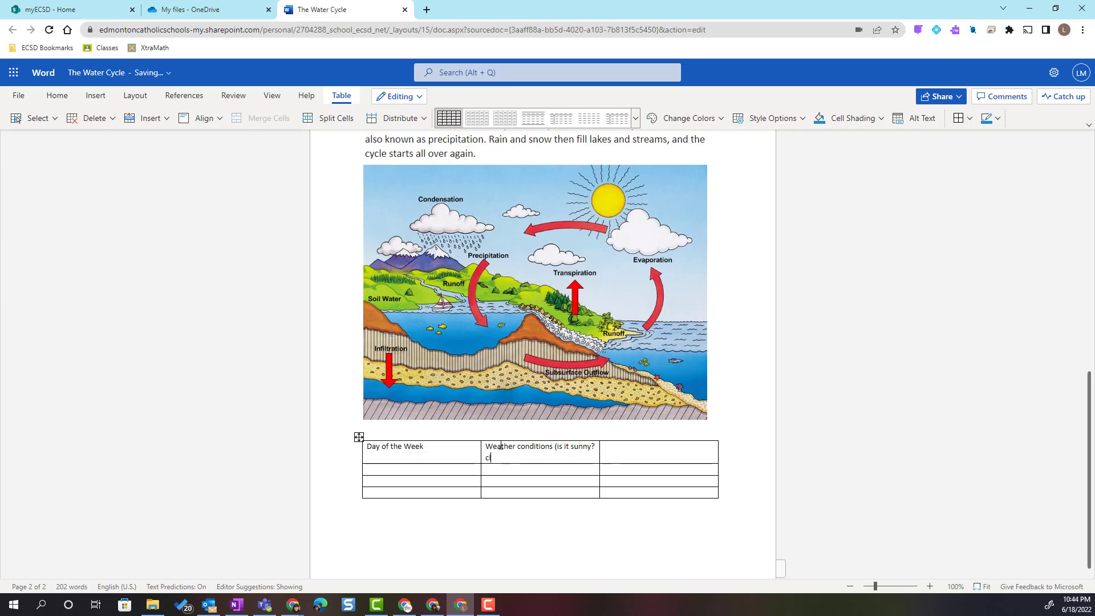
{"action": "type", "text": "oudy? raining?)"}
Head the third column "Temperature in the morning" and enter "Monday" as the first day under "Day of the Week"
{"action": "left_click", "coordinate": [616, 450]}
{"action": "type", "text": "Temperature in"}
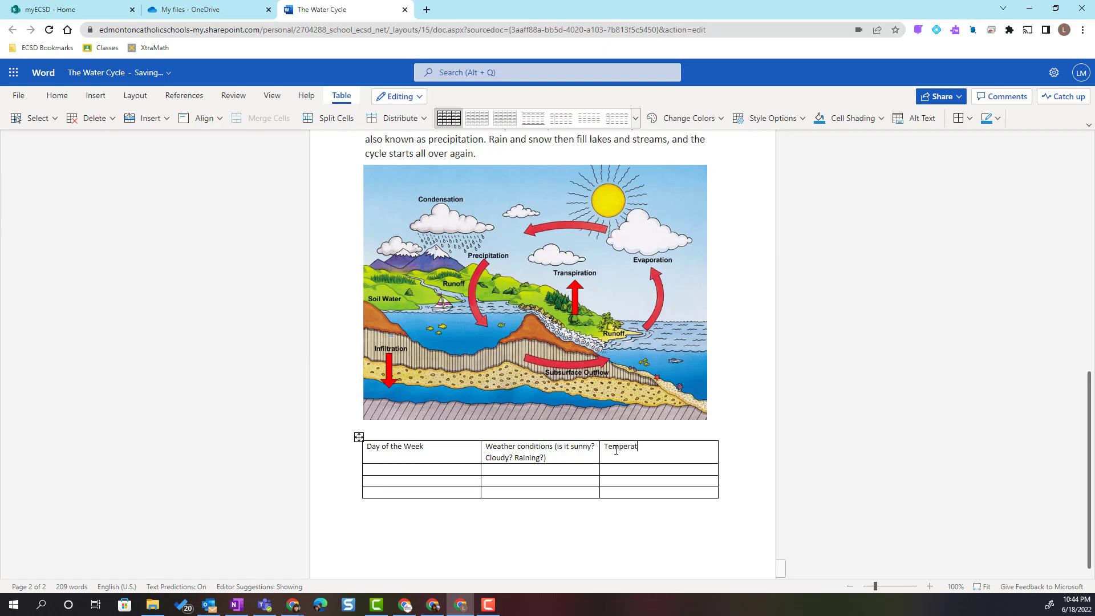
{"action": "type", "text": " the morning"}
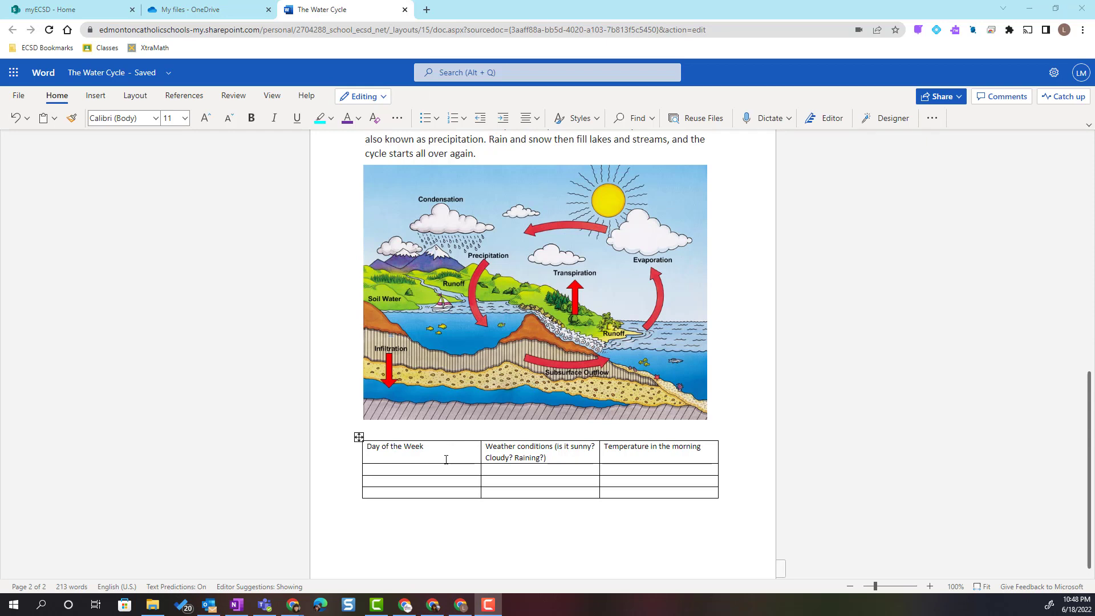
{"action": "left_click", "coordinate": [406, 470]}
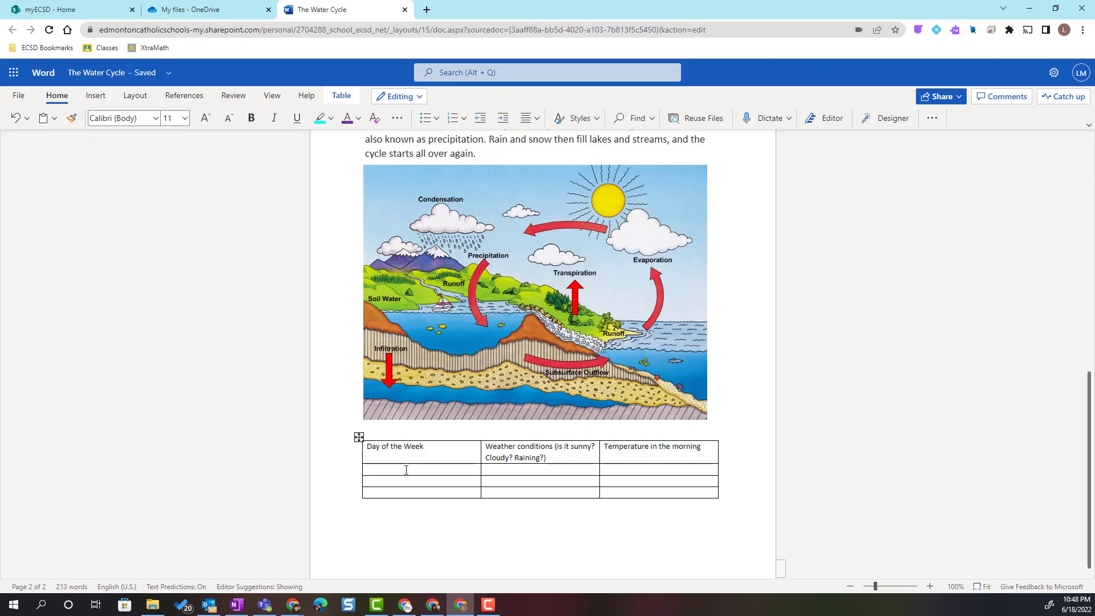
{"action": "type", "text": "Monday"}
Format the table's header row with bold, underlined text at size 12 and the standard blue cell shading
{"action": "left_click_drag", "start_coordinate": [380, 446], "coordinate": [636, 458]}
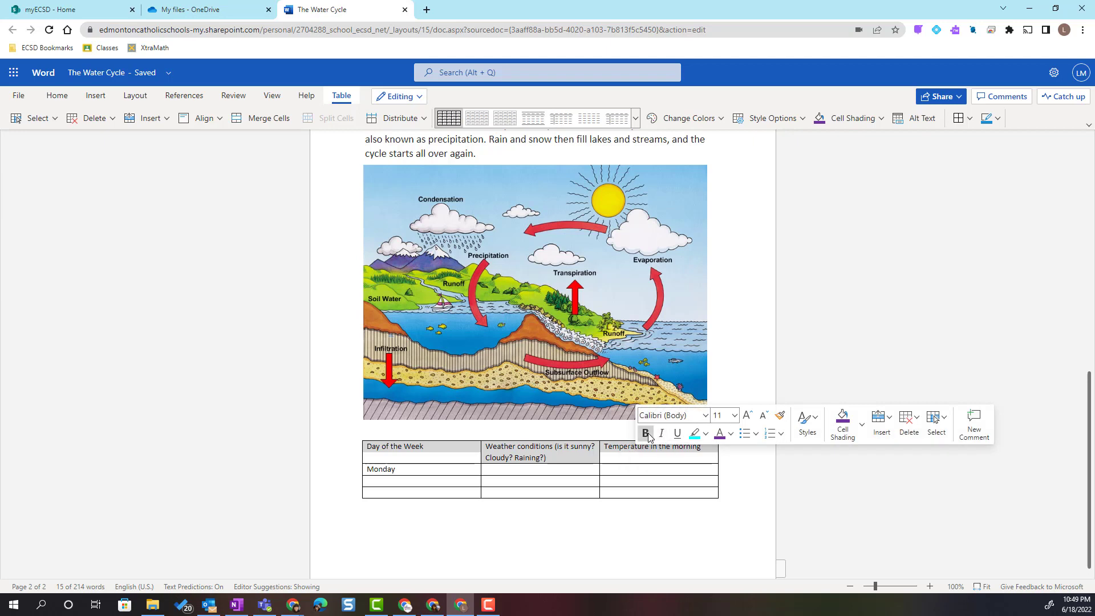
{"action": "left_click", "coordinate": [646, 434]}
{"action": "left_click", "coordinate": [677, 433]}
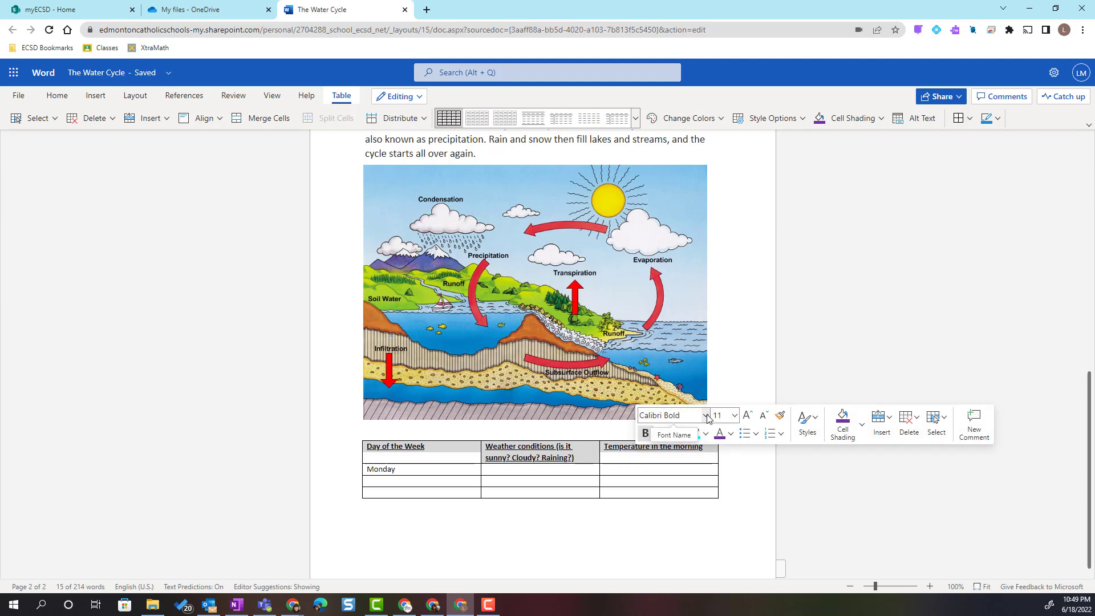
{"action": "left_click", "coordinate": [744, 419]}
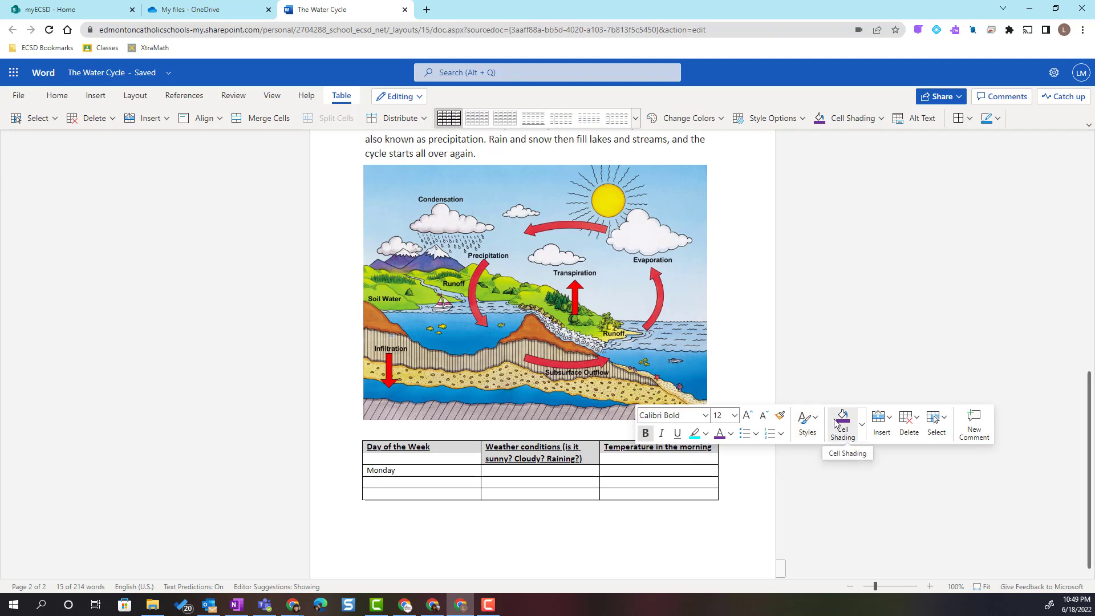
{"action": "left_click", "coordinate": [862, 425]}
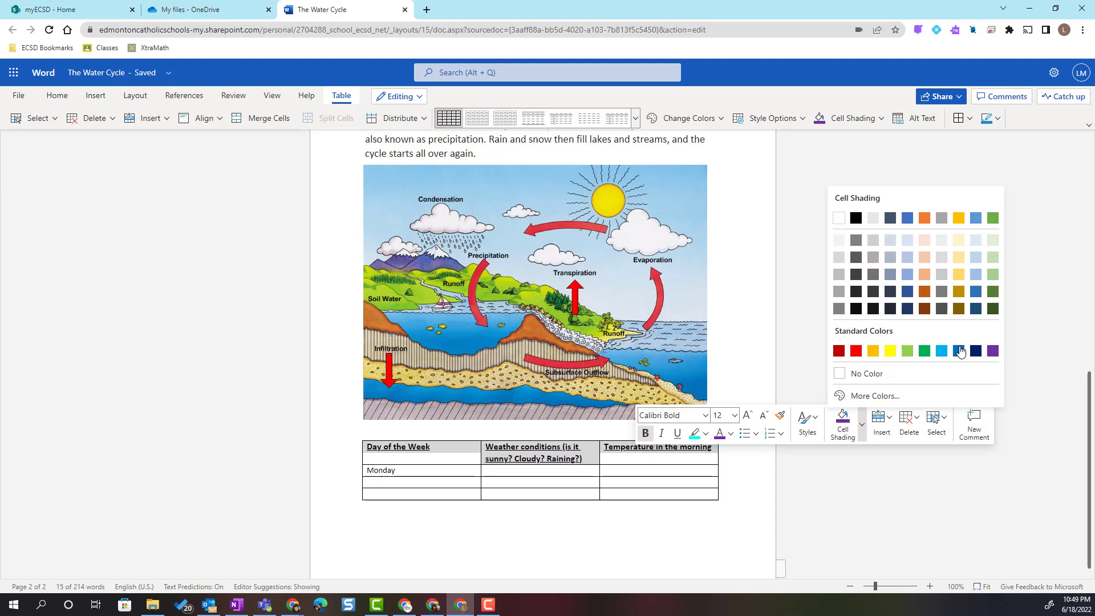
{"action": "left_click", "coordinate": [960, 351]}
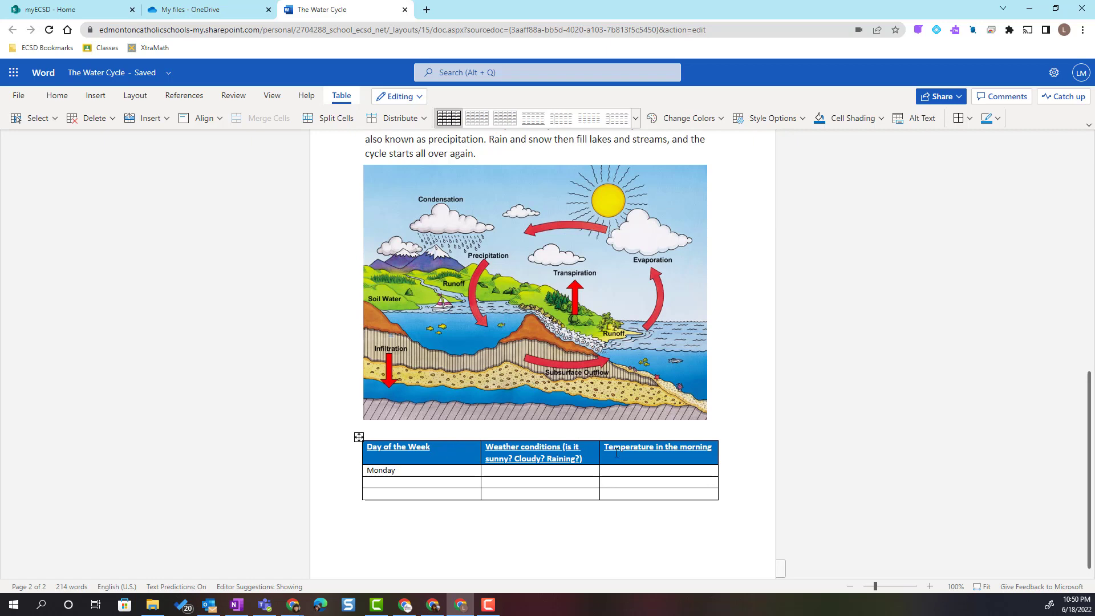
Enter "Tuesday" and "Wednesday" in the first-column cells below Monday
{"action": "left_click", "coordinate": [424, 472]}
{"action": "type", "text": "Tuesday"}
{"action": "left_click", "coordinate": [391, 494]}
{"action": "type", "text": "Wed"}
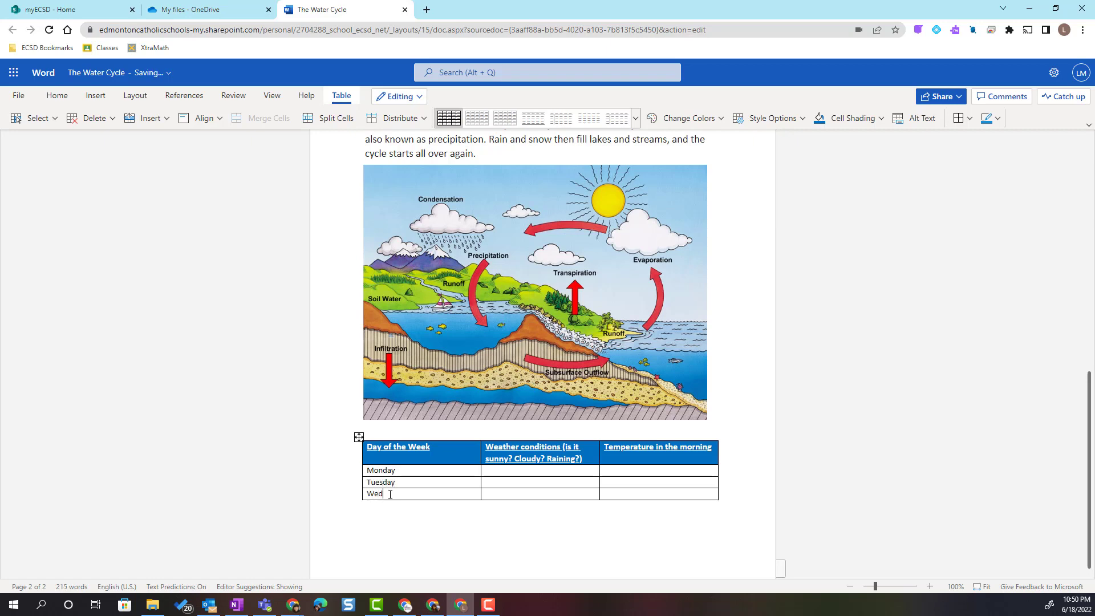
{"action": "type", "text": "nesday"}
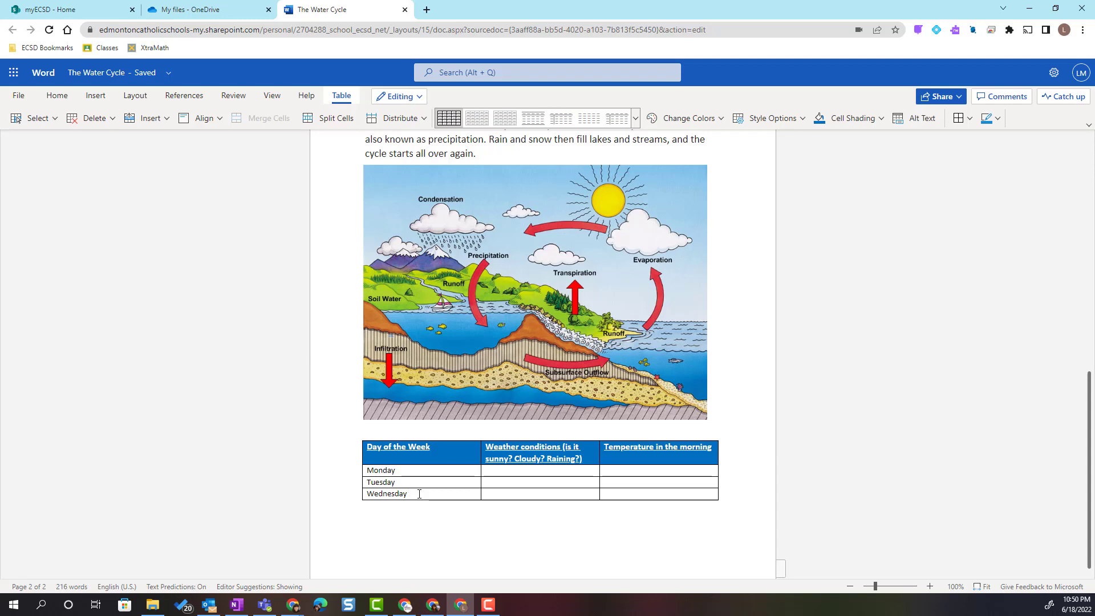
Insert two new rows below the Wednesday row of the table
{"action": "right_click", "coordinate": [419, 494]}
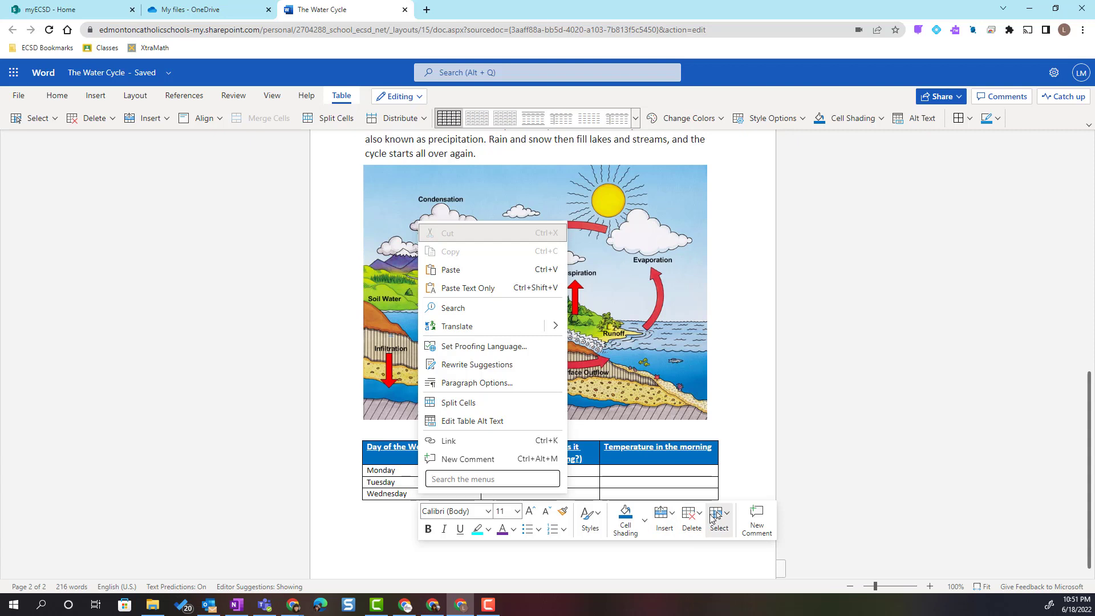
{"action": "left_click", "coordinate": [672, 516]}
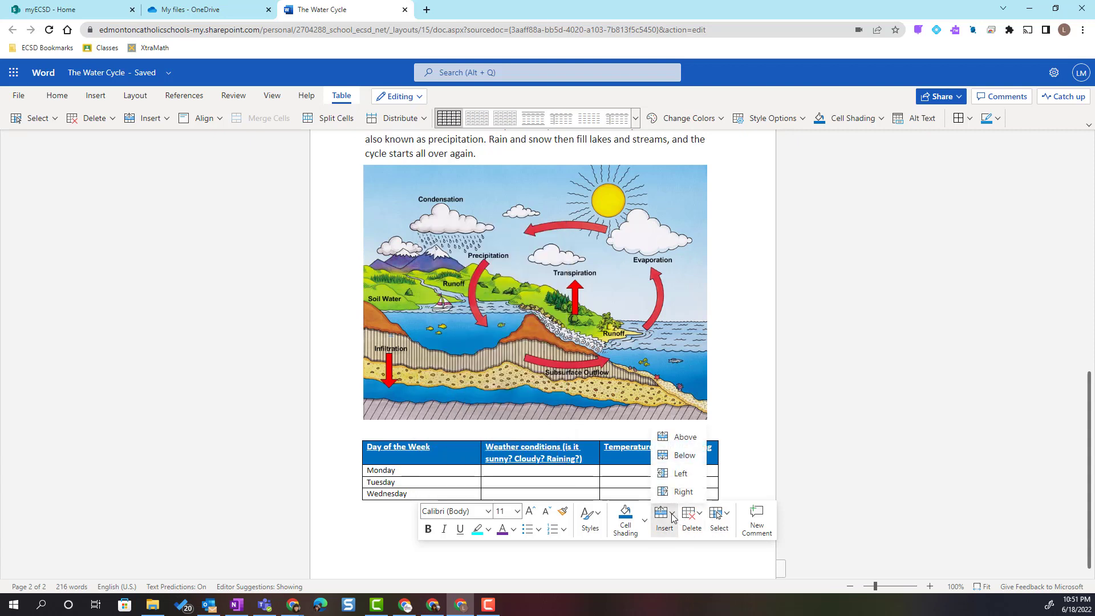
{"action": "left_click", "coordinate": [684, 456]}
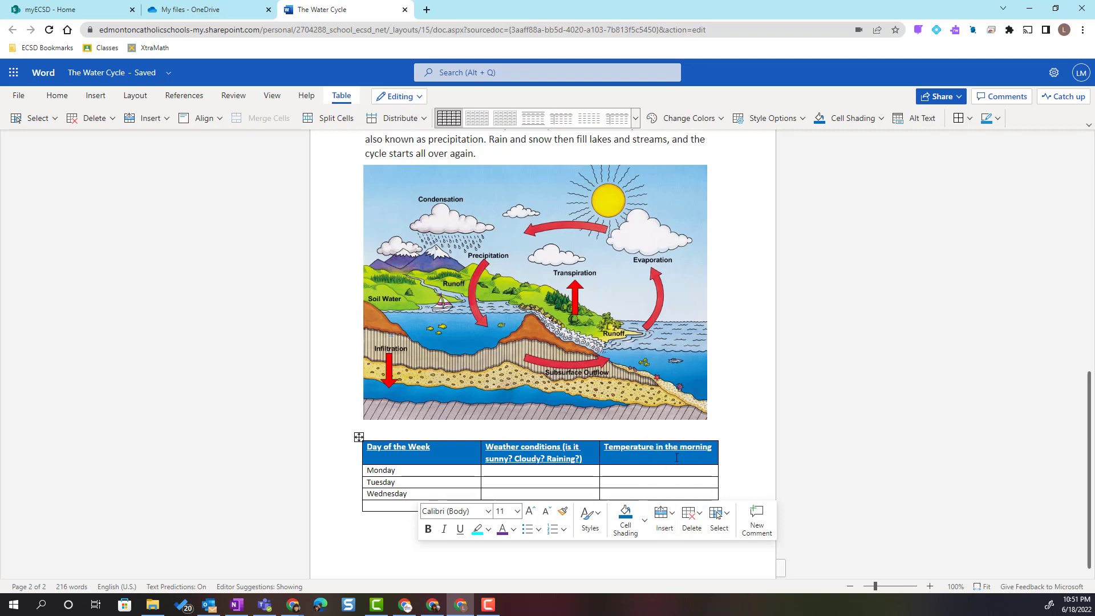
{"action": "left_click", "coordinate": [666, 519]}
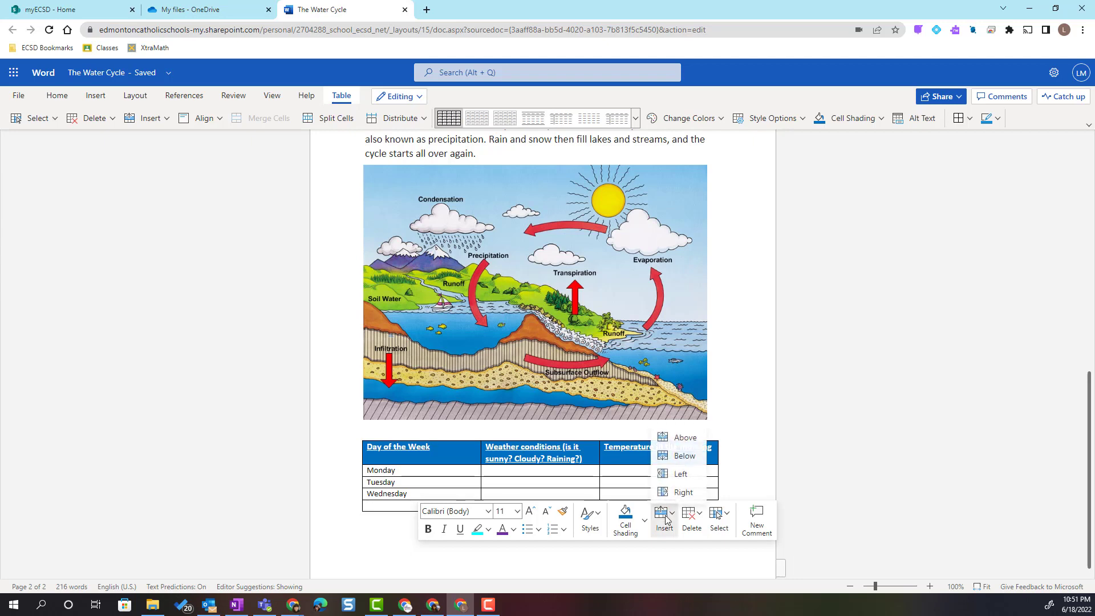
{"action": "left_click", "coordinate": [674, 460]}
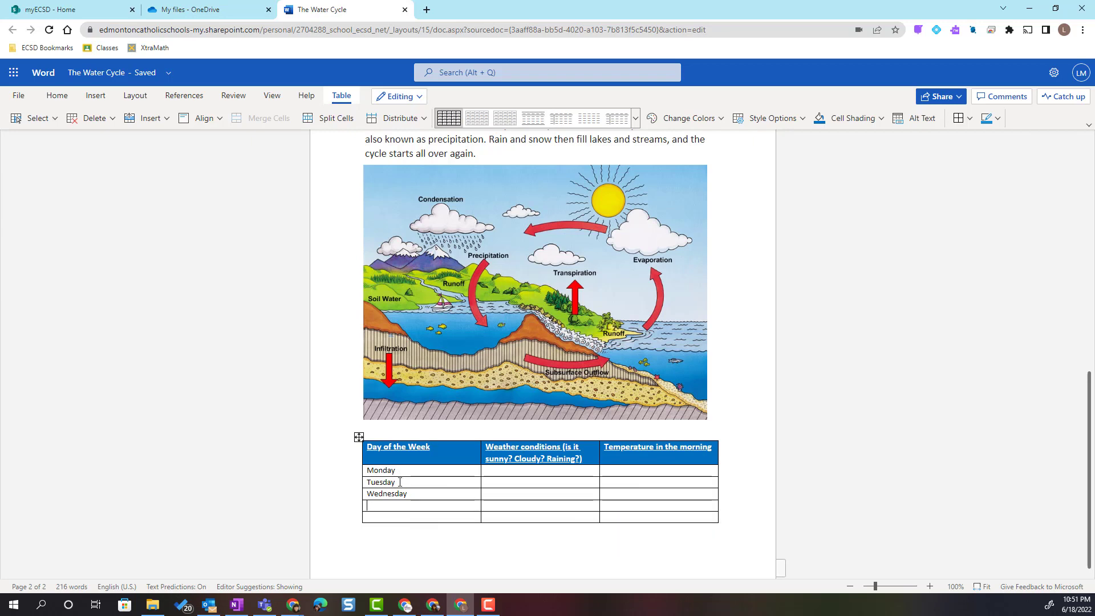
Enter "Thursday" and "Friday" in the first-column cells of the two empty rows
{"action": "left_click", "coordinate": [378, 505]}
{"action": "type", "text": "Thursday "}
{"action": "type", "text": "Friday"}
Narrow the "Day of the Week" column to just fit its heading and increase the height of the Monday to Friday rows
{"action": "left_click_drag", "start_coordinate": [481, 451], "coordinate": [474, 449]}
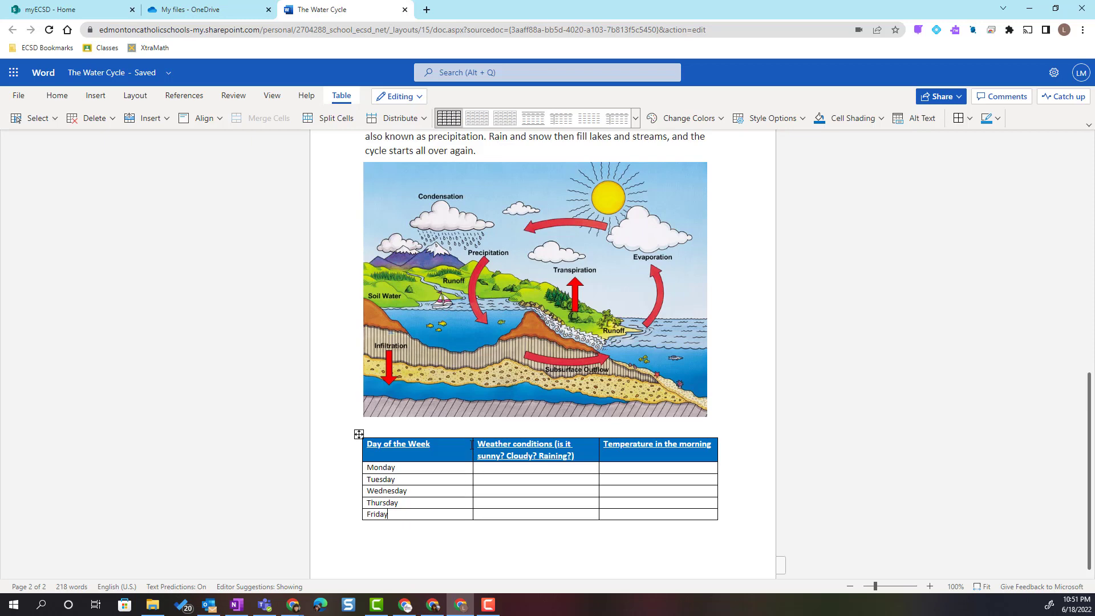
{"action": "left_click", "coordinate": [472, 466]}
{"action": "left_click_drag", "start_coordinate": [472, 467], "coordinate": [436, 466]}
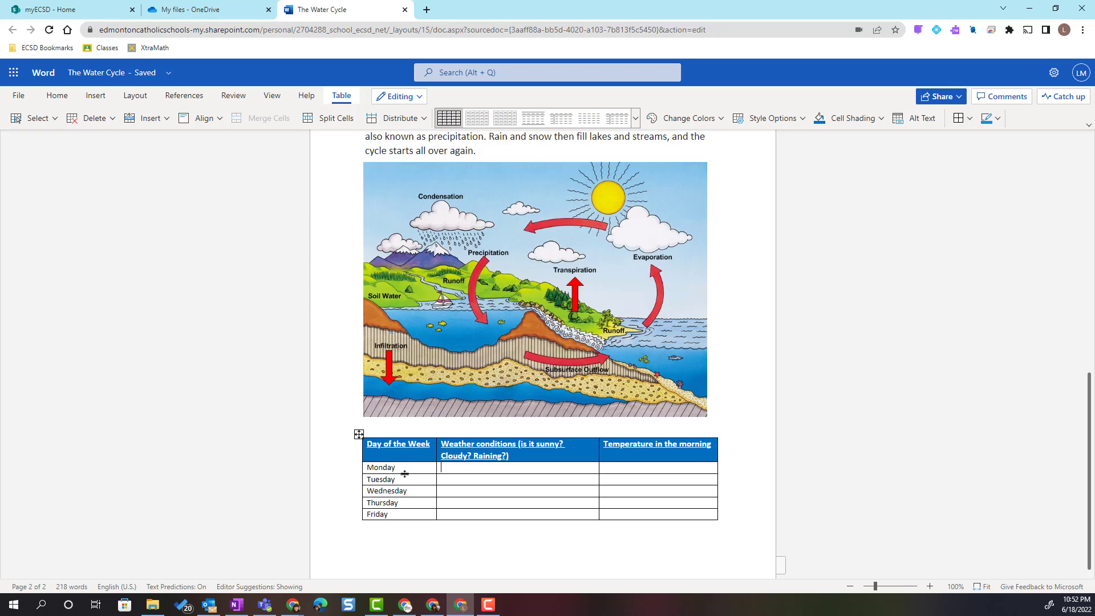
{"action": "left_click_drag", "start_coordinate": [404, 474], "coordinate": [401, 521]}
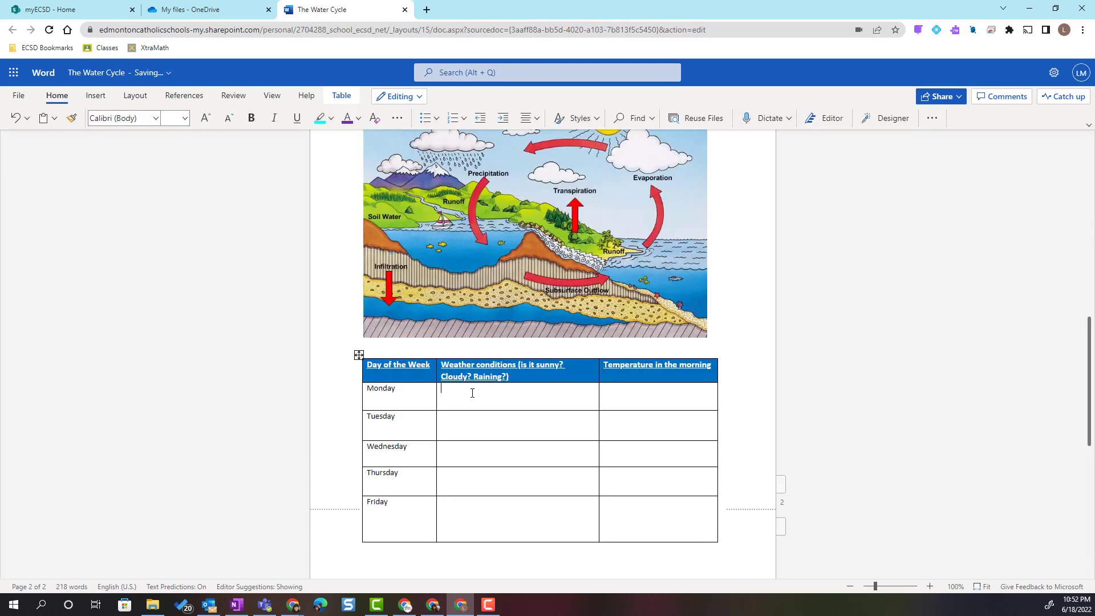